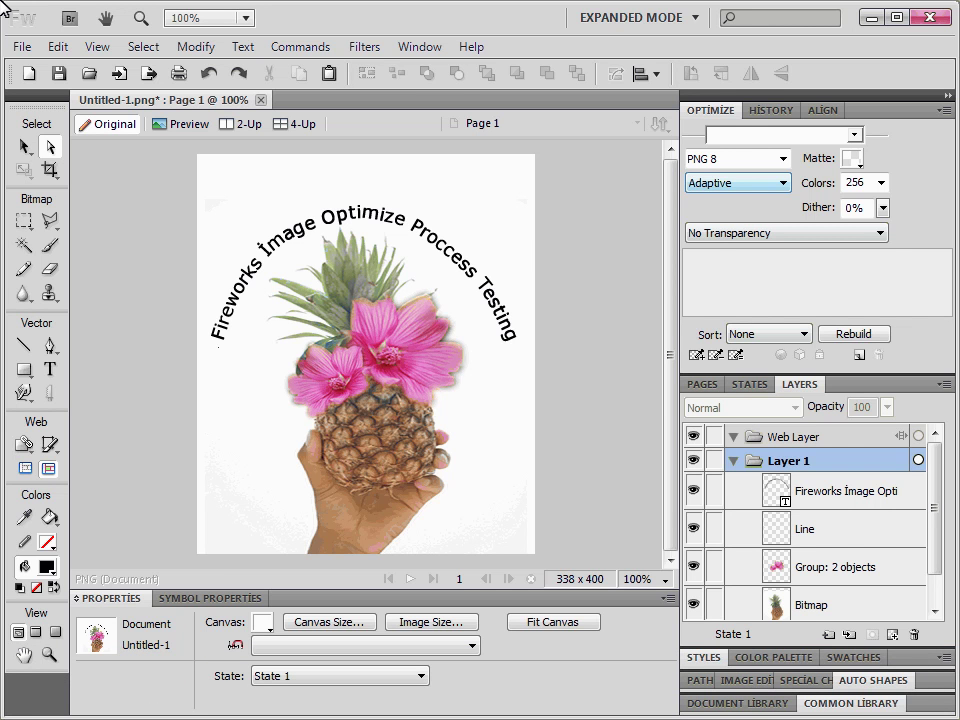
click(783, 159)
click(738, 182)
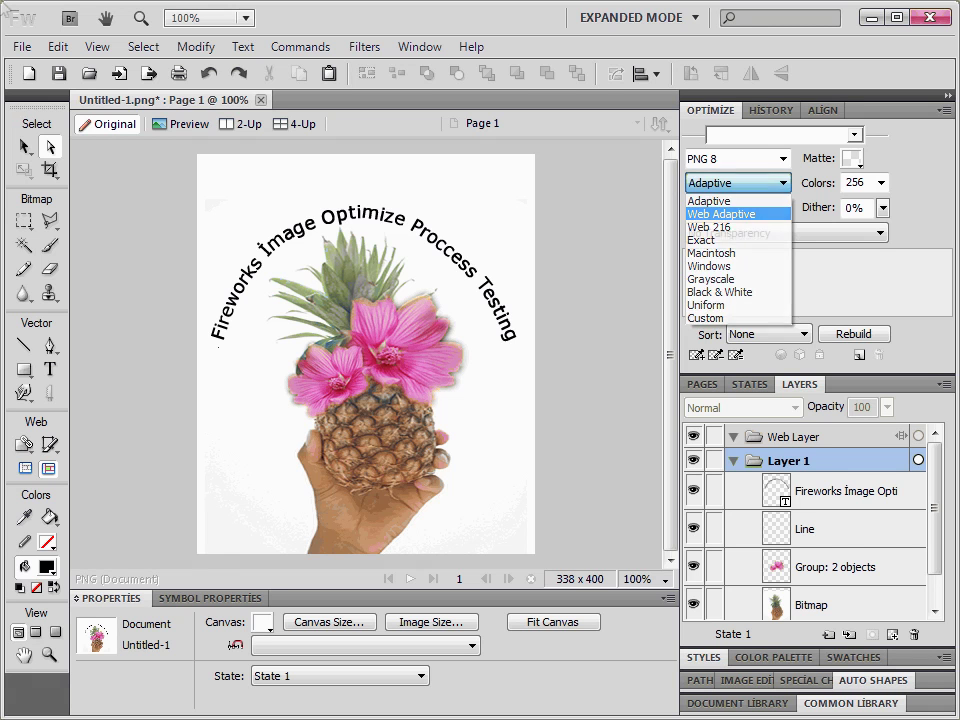
key(Escape)
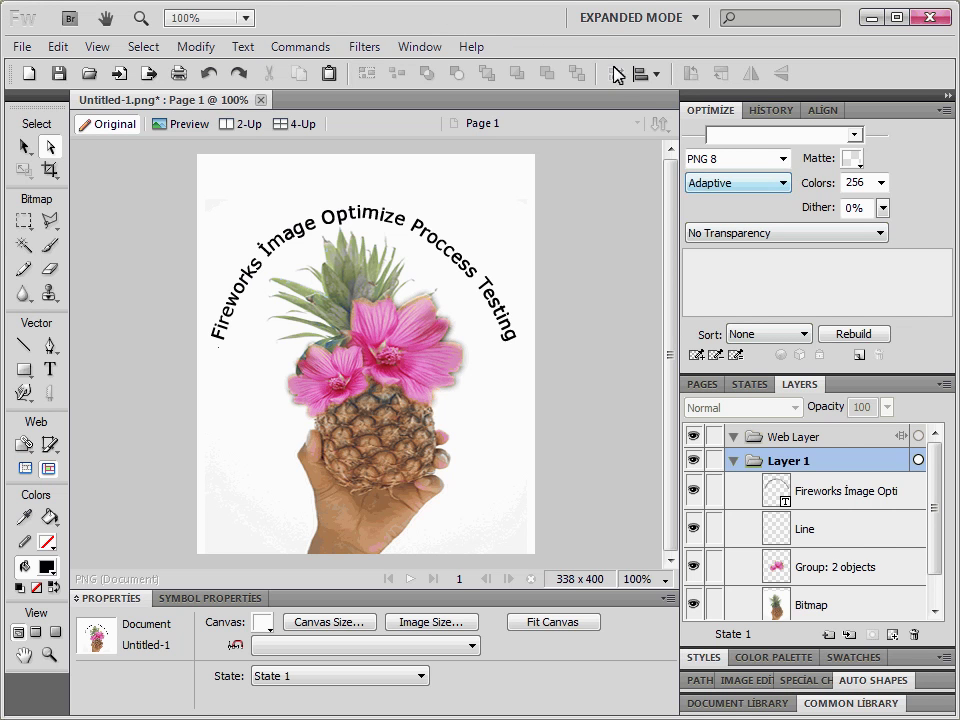
Step: Try the Web Adaptive, Web 216 and Exact indexed palettes in turn for the PNG 8 export
click(727, 186)
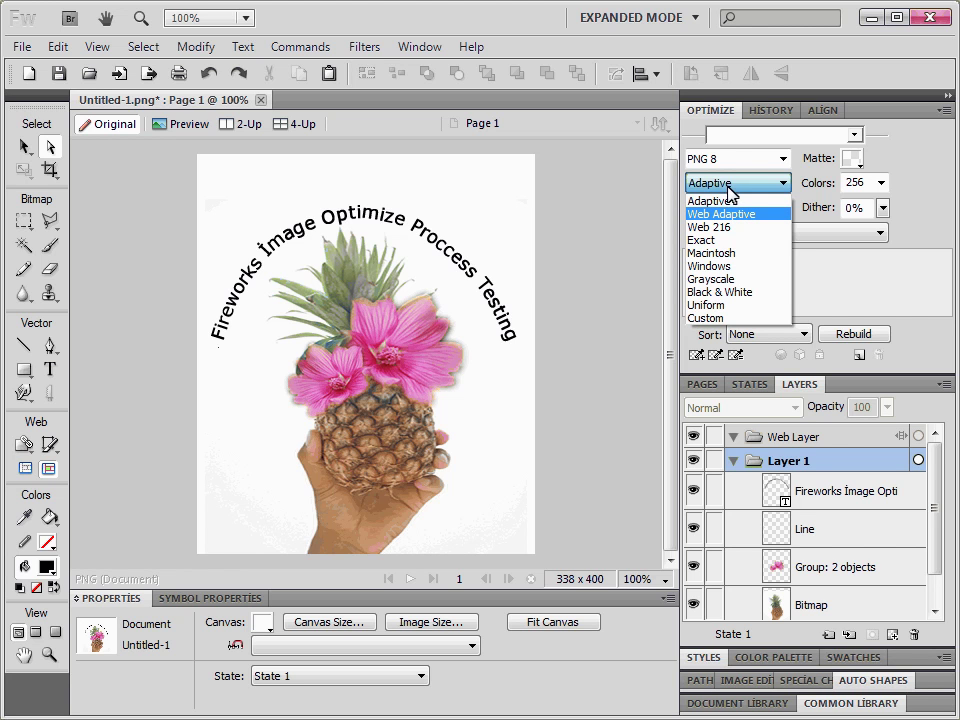
click(729, 214)
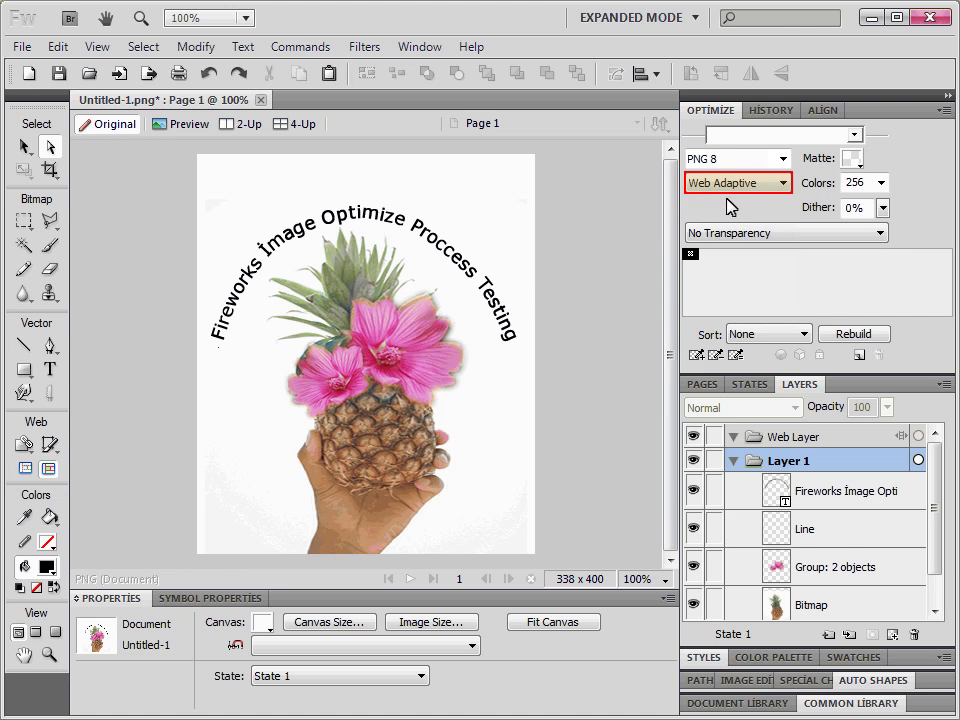
click(729, 186)
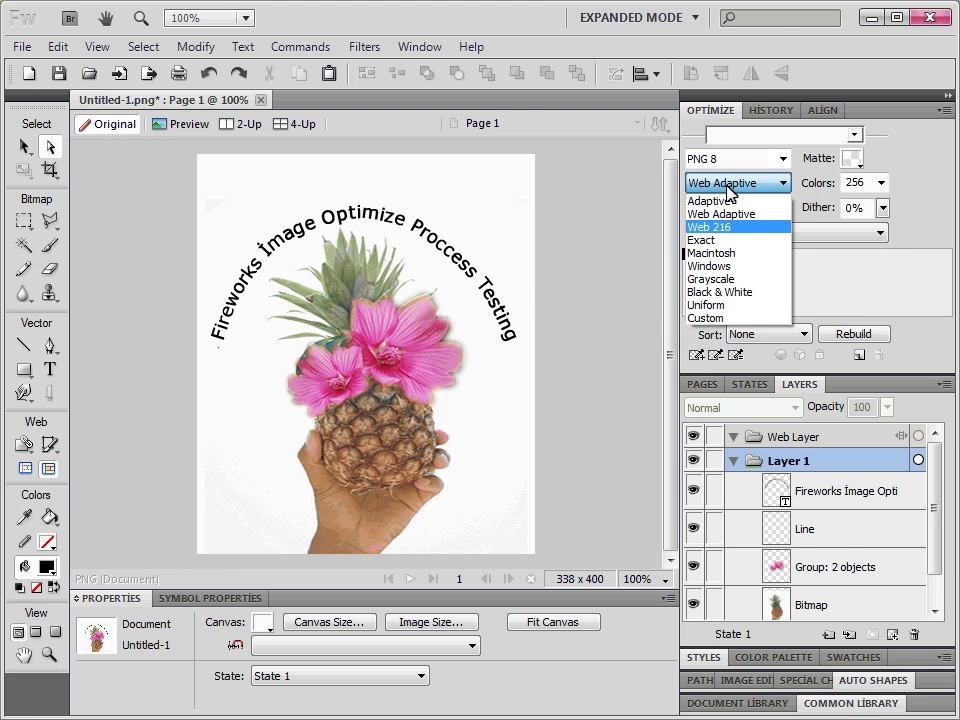
click(729, 228)
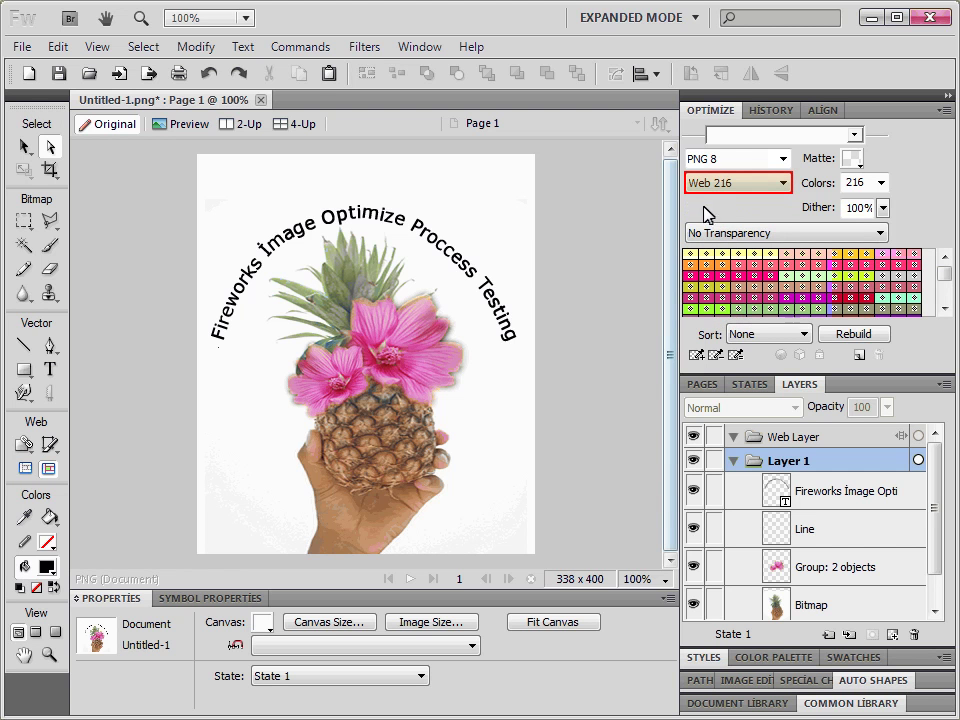
click(705, 193)
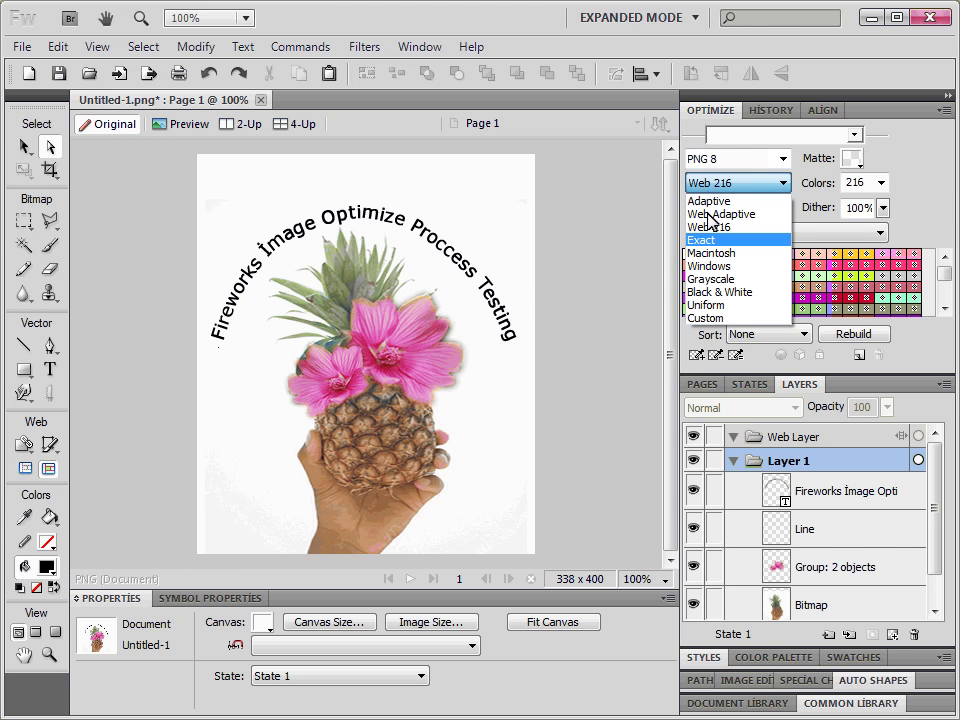
click(710, 241)
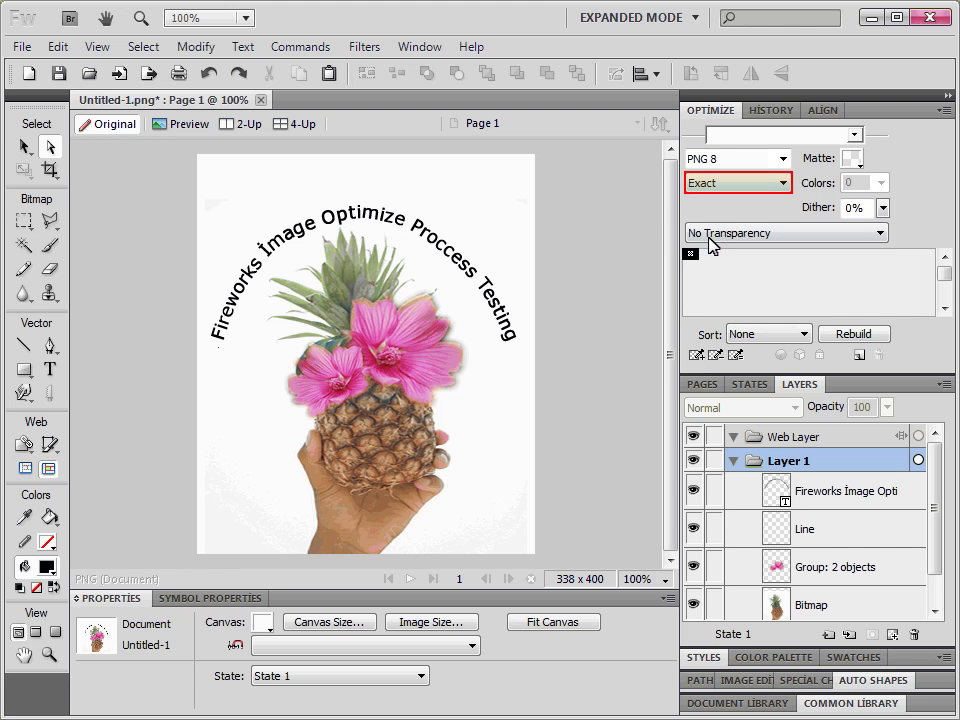
Step: Set the indexed palette to Grayscale, preview the optimized image and return to the original view
click(740, 188)
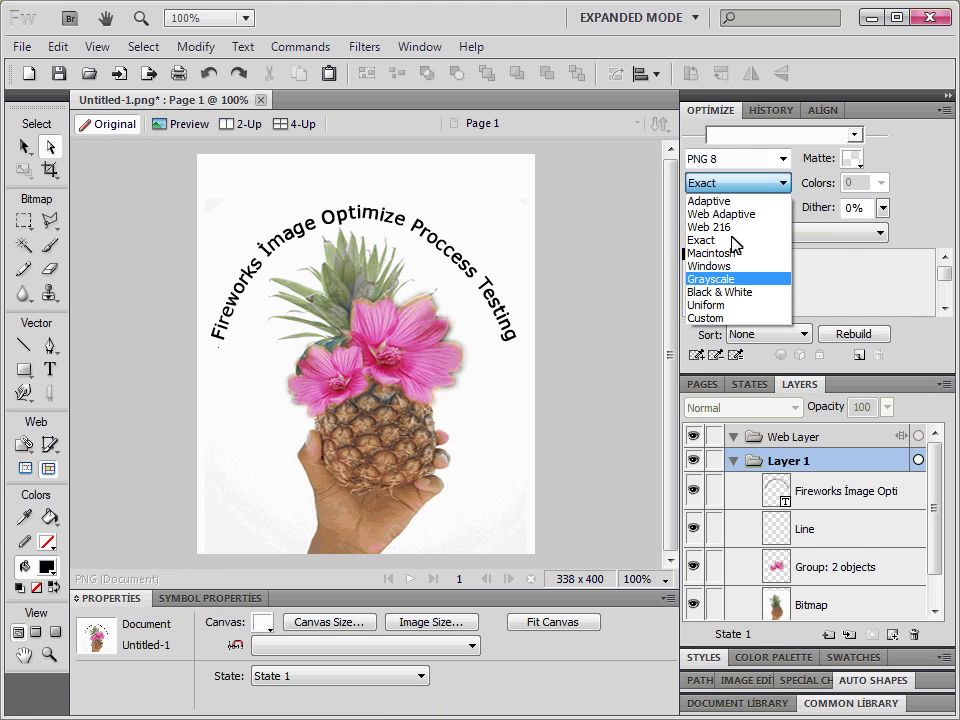
click(738, 279)
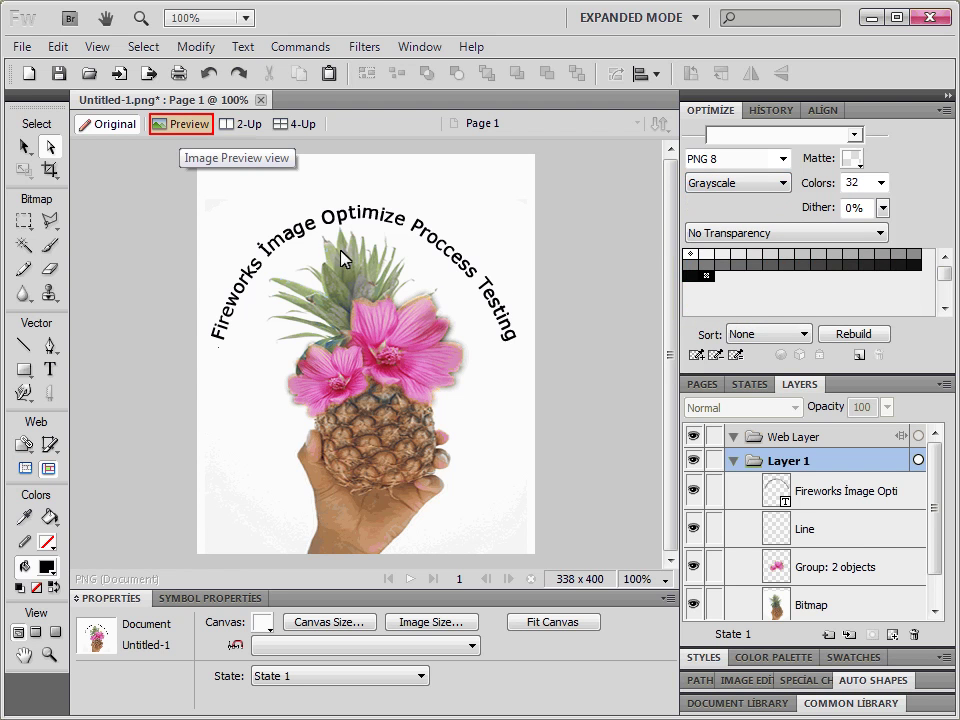
click(181, 131)
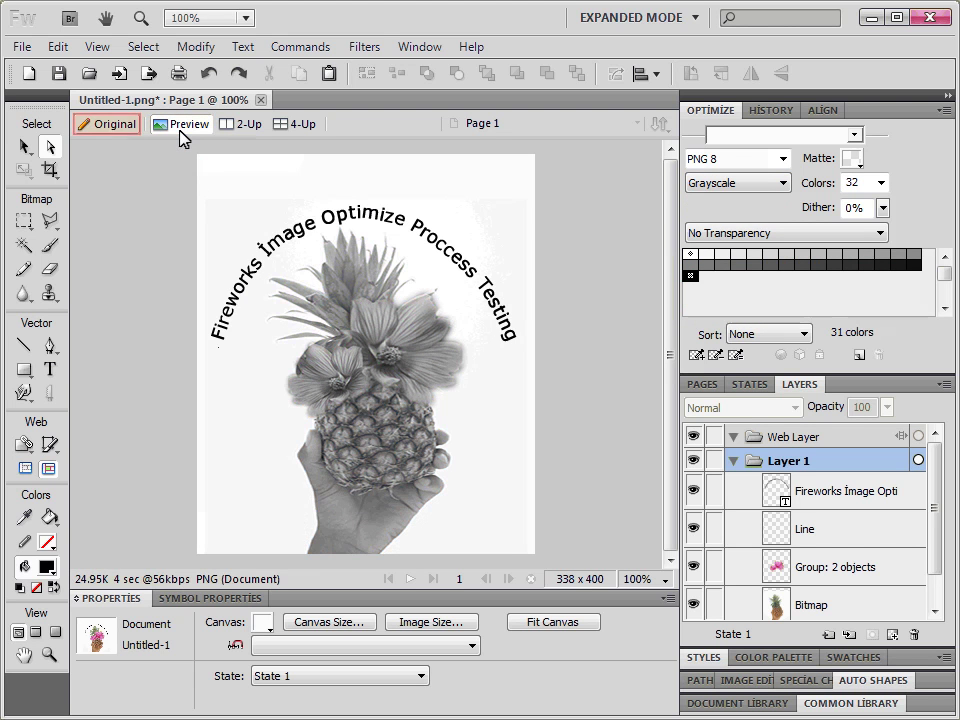
click(118, 128)
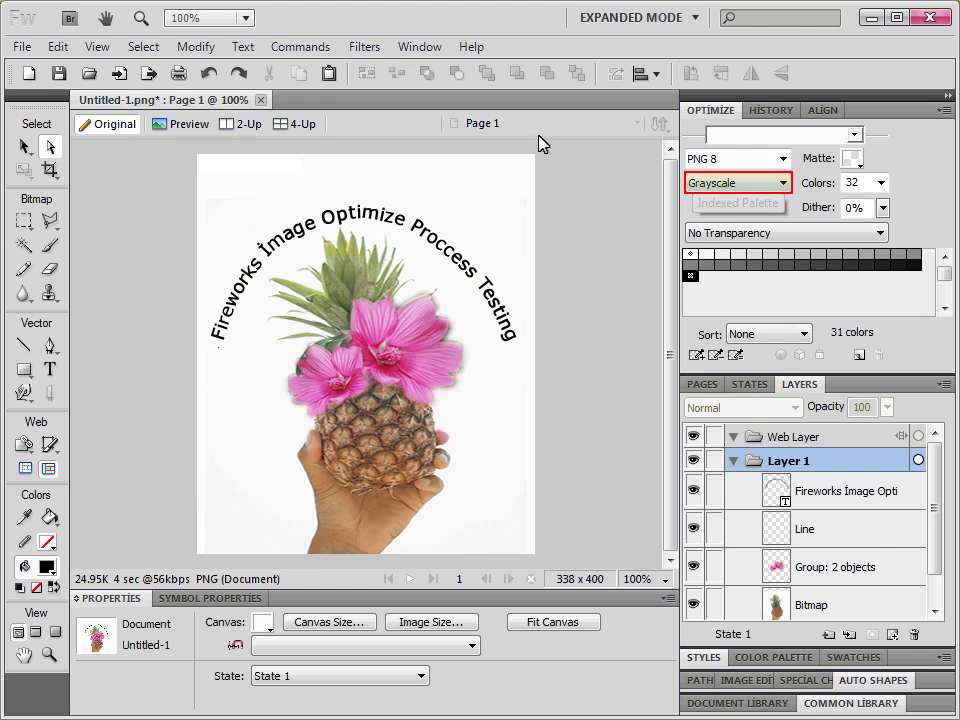
Step: Set the PNG 8 indexed palette to Adaptive with a maximum of 256 colors
click(737, 186)
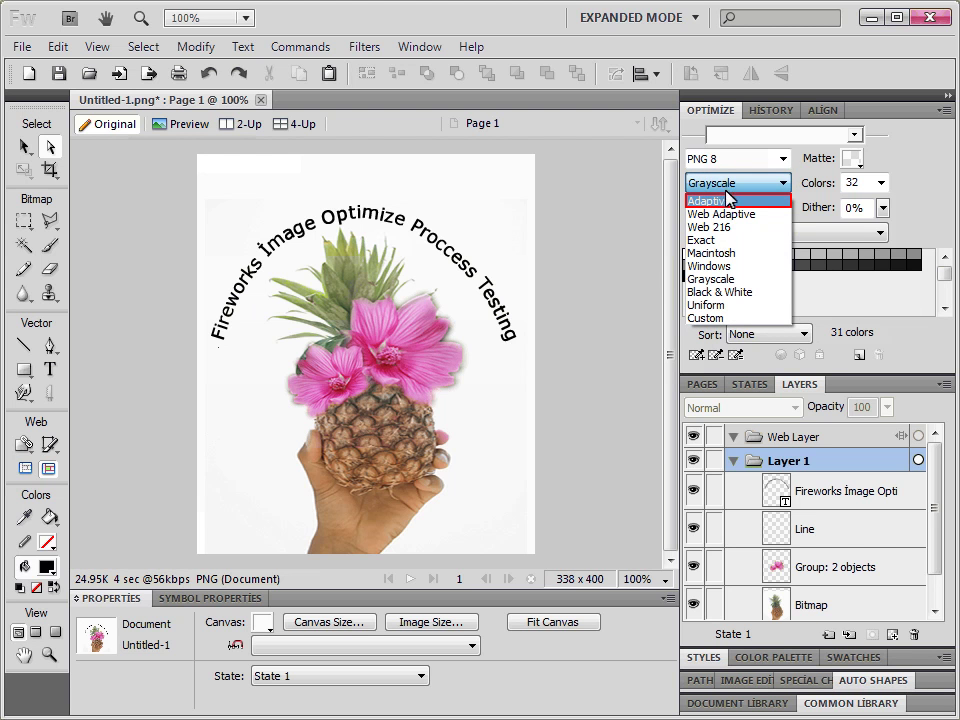
click(727, 203)
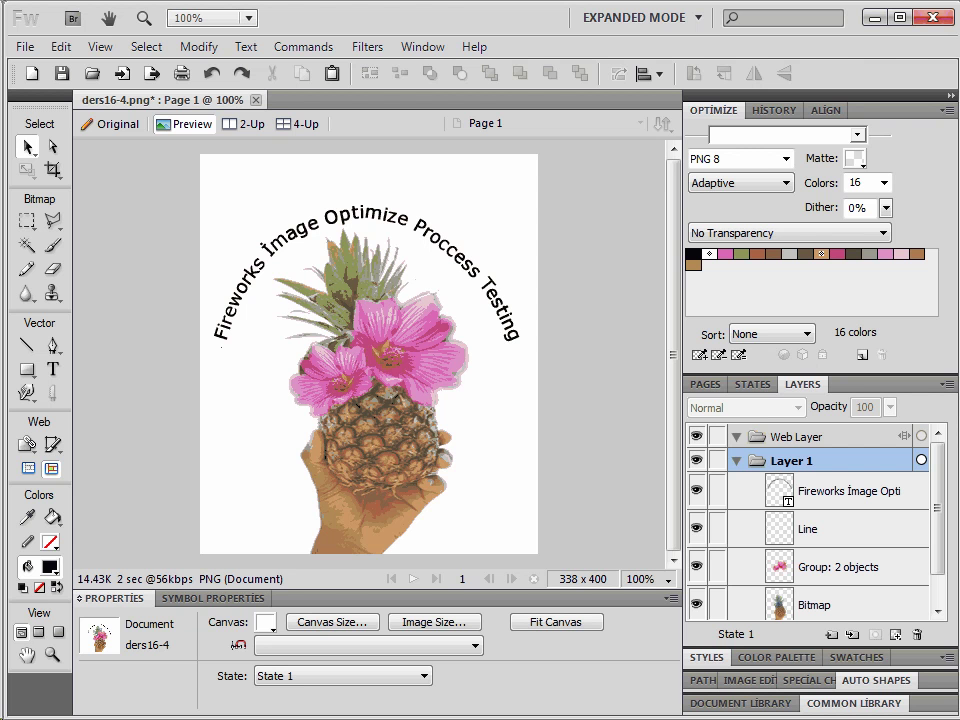
key(Up)
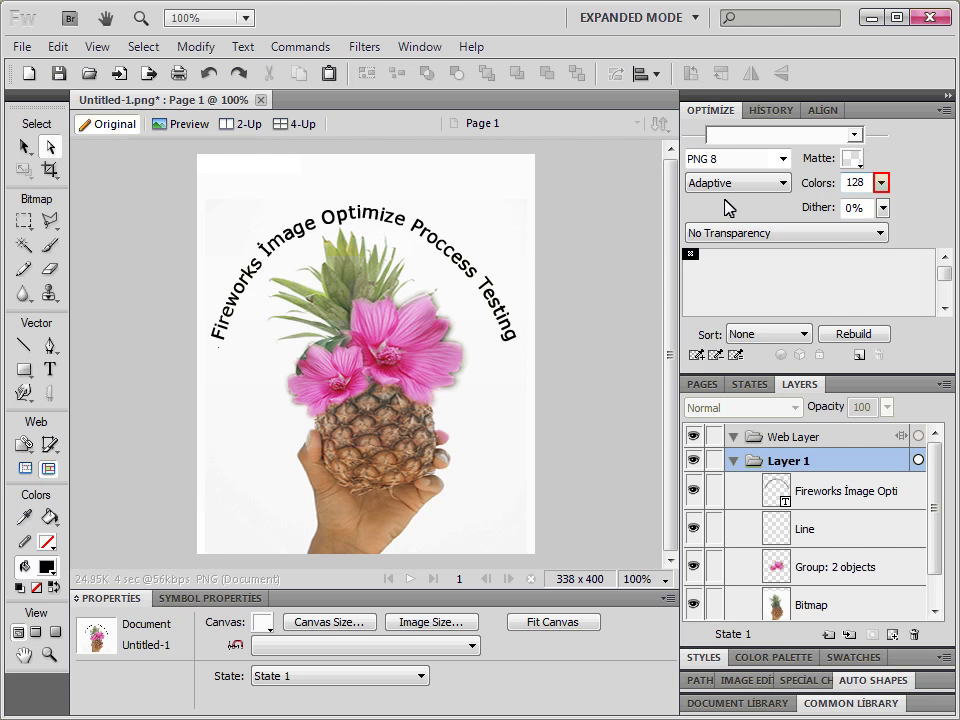
click(882, 183)
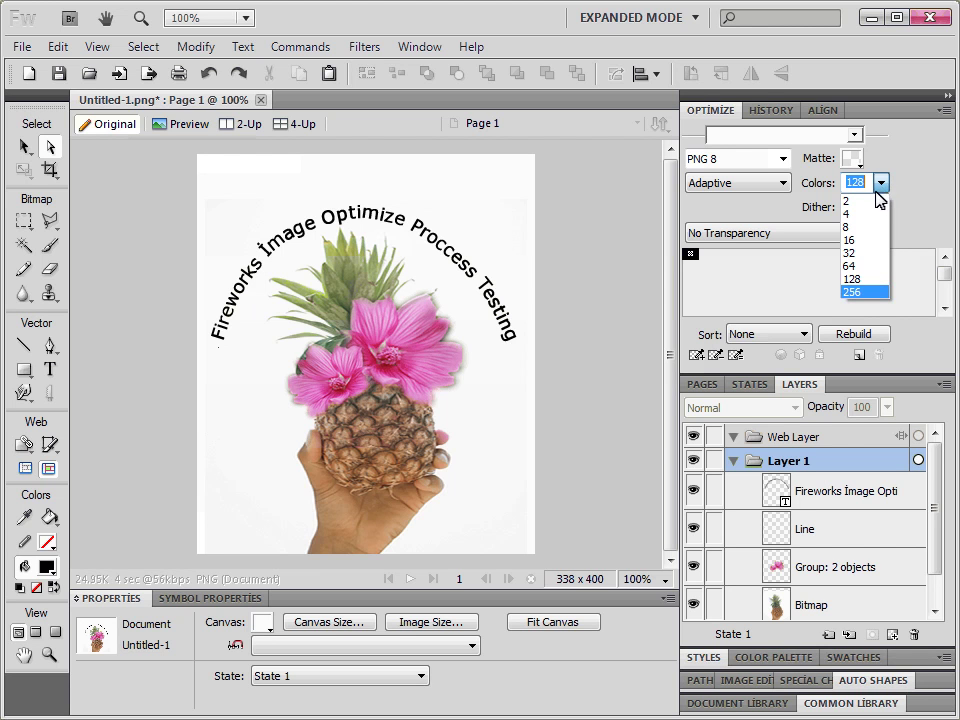
click(866, 292)
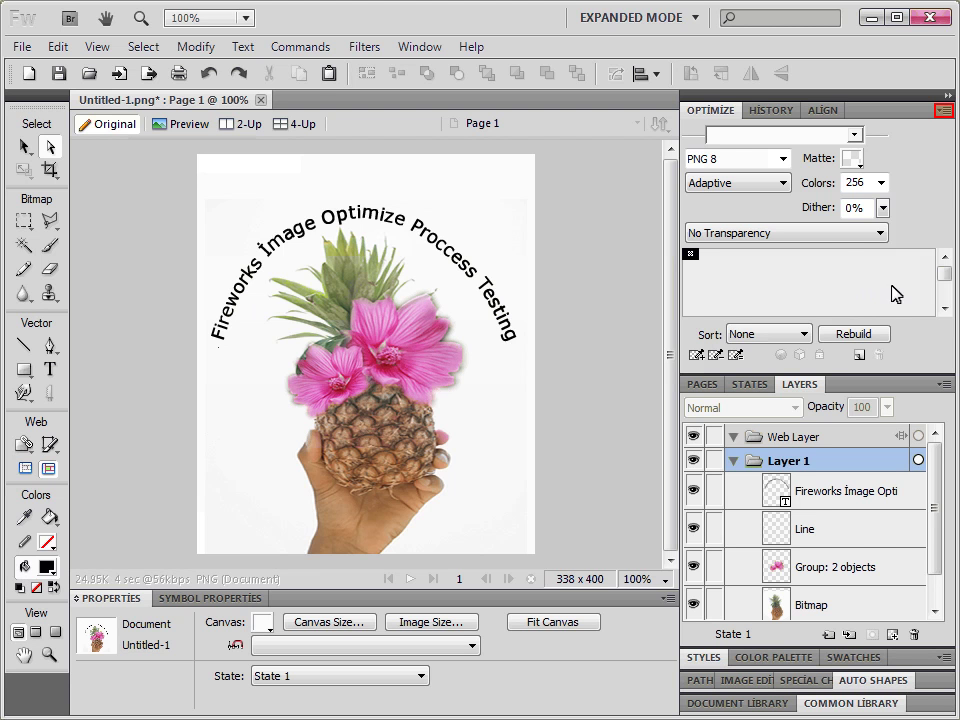
Step: Turn off Remove Unused Colors in the optimization options and rebuild the color palette
click(943, 110)
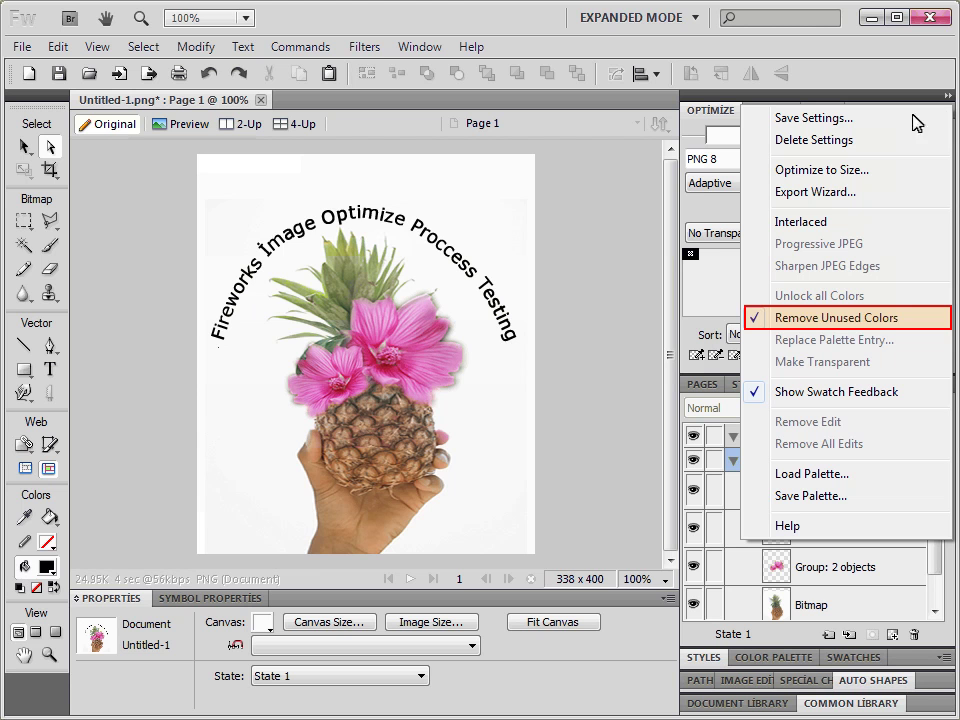
click(806, 318)
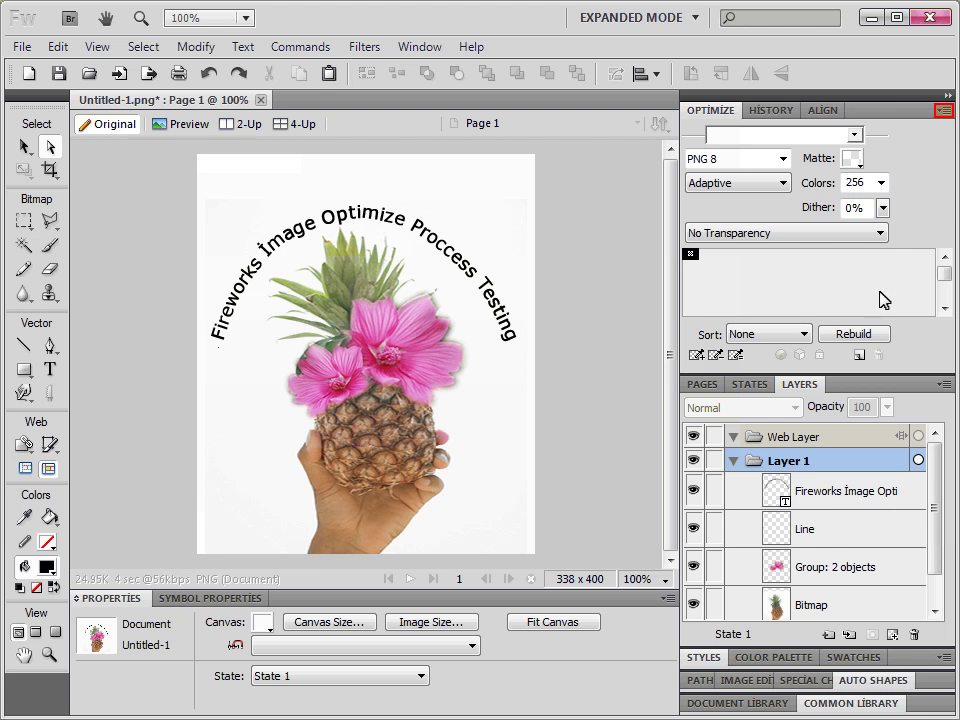
click(943, 112)
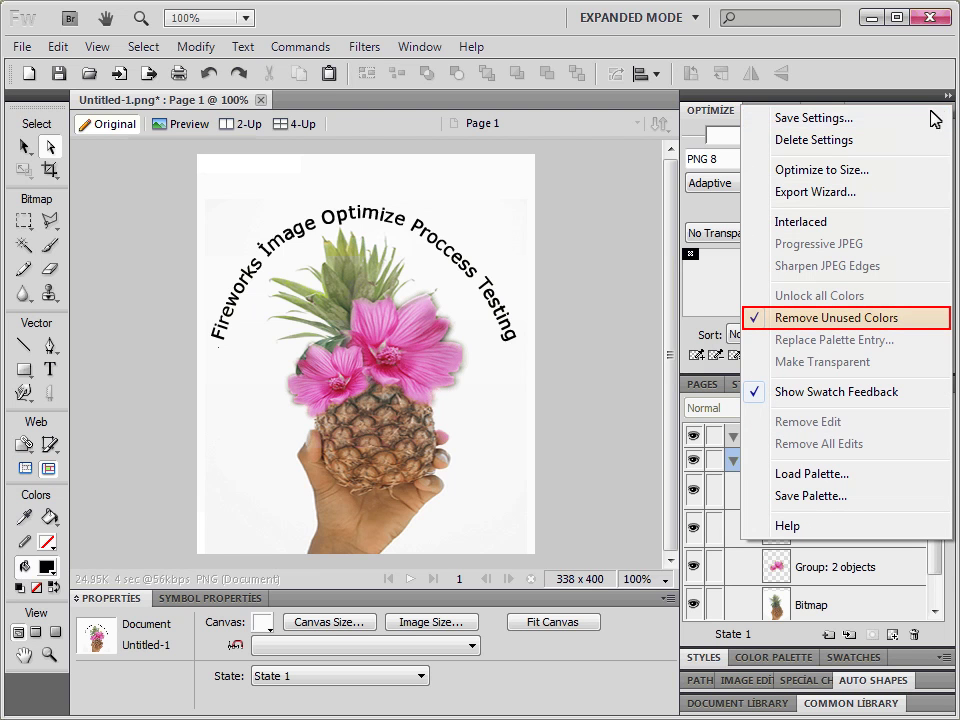
click(828, 318)
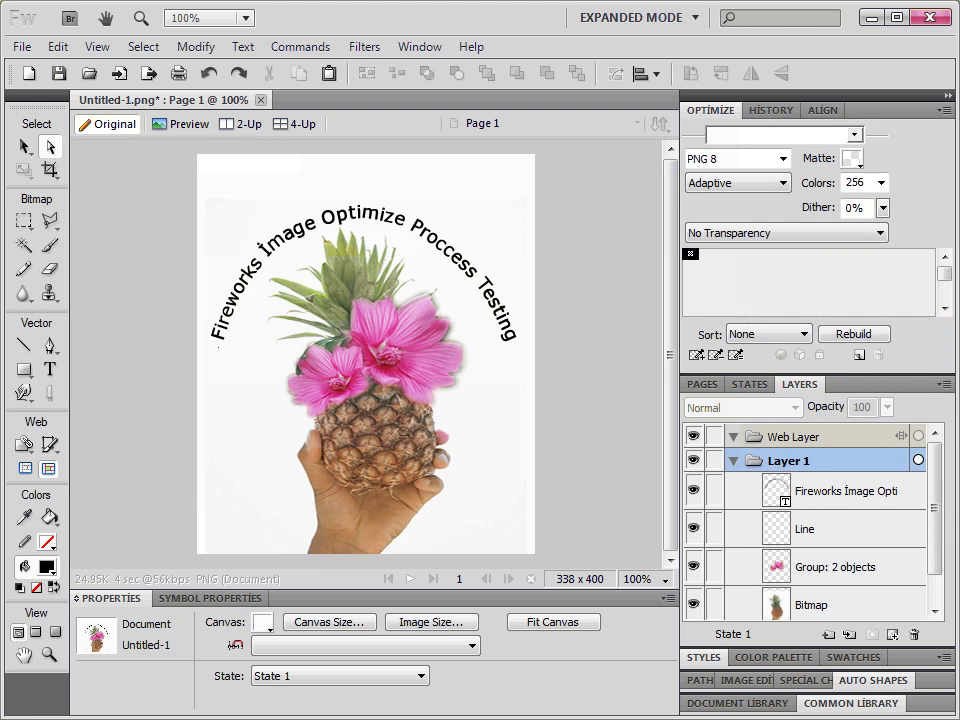
click(840, 334)
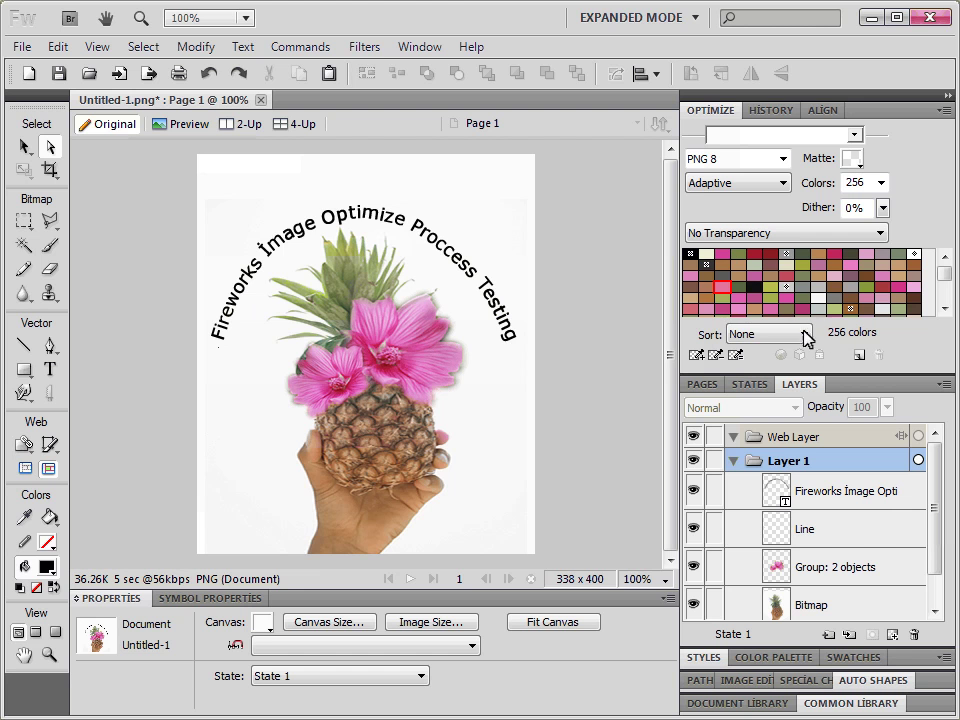
Step: Select the swatches from the end of the palette's second row through the third swatch of the fourth row and lock their colors
click(724, 288)
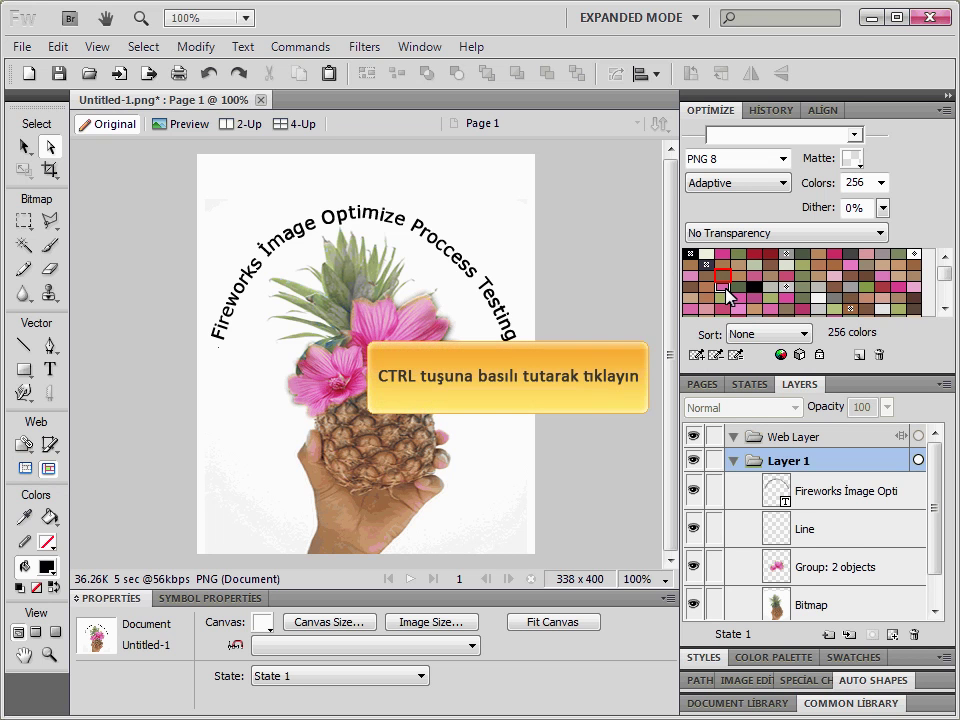
ctrl+click(728, 286)
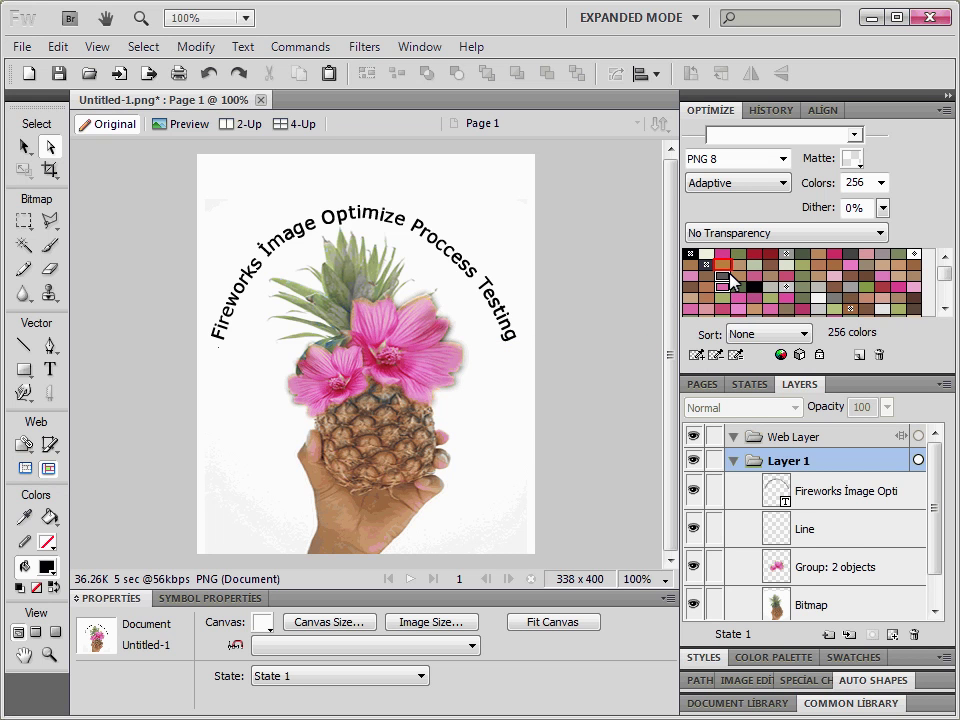
shift+click(723, 266)
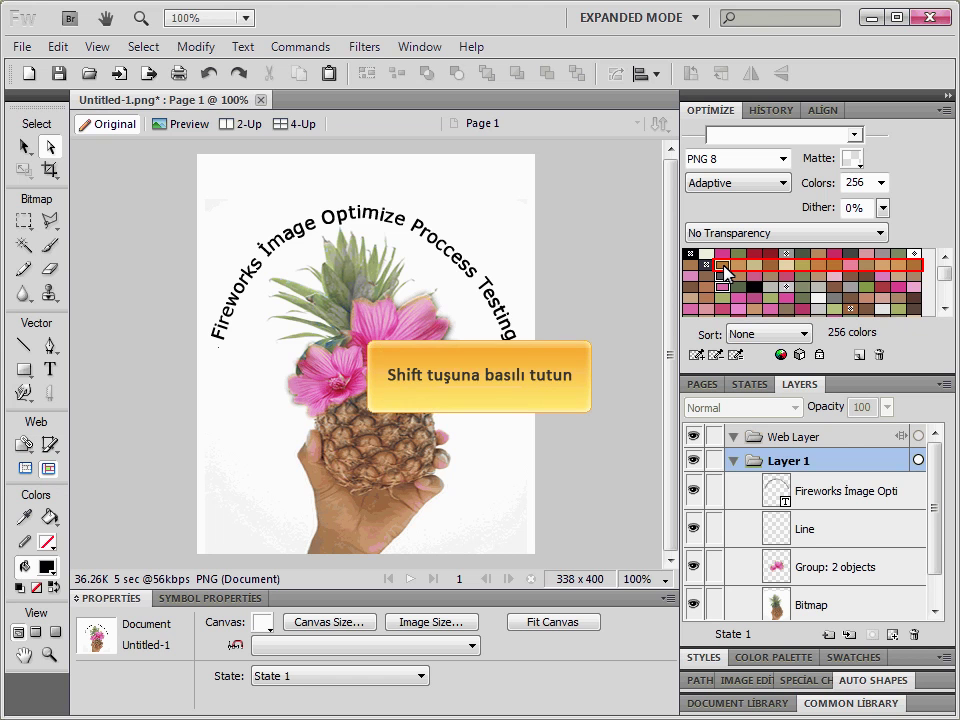
shift+click(913, 272)
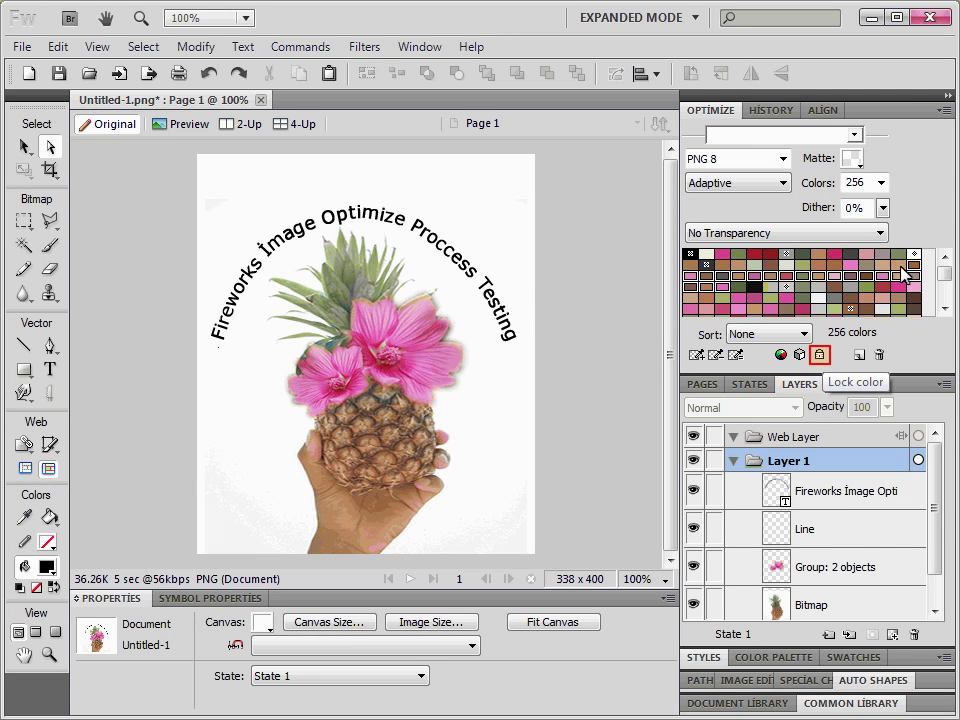
click(821, 356)
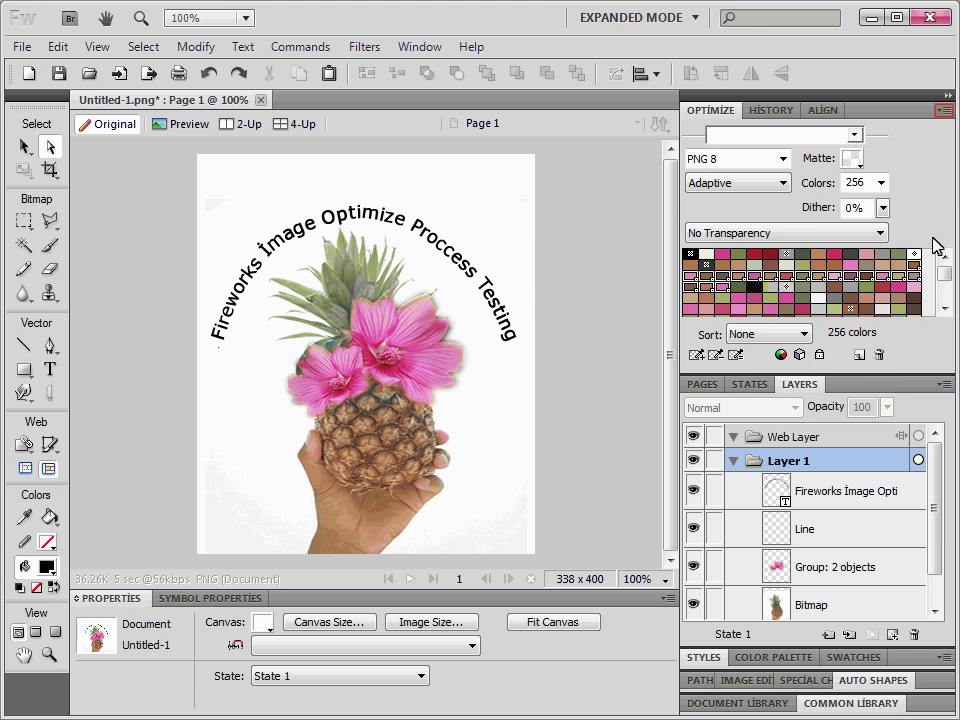
Step: Unlock all colors in the optimization palette
click(945, 111)
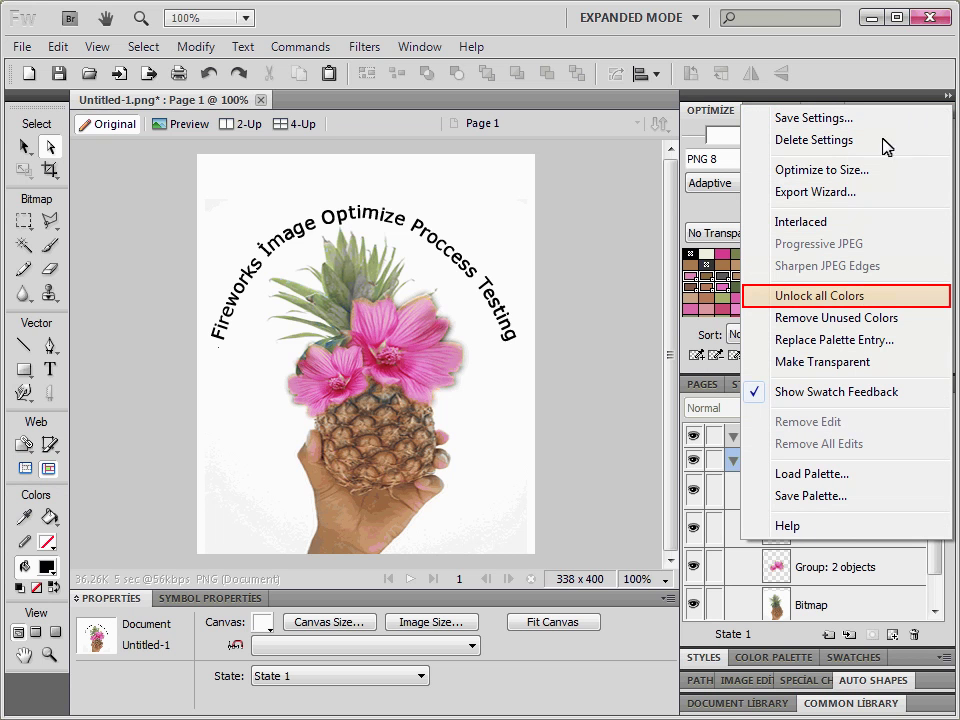
click(853, 296)
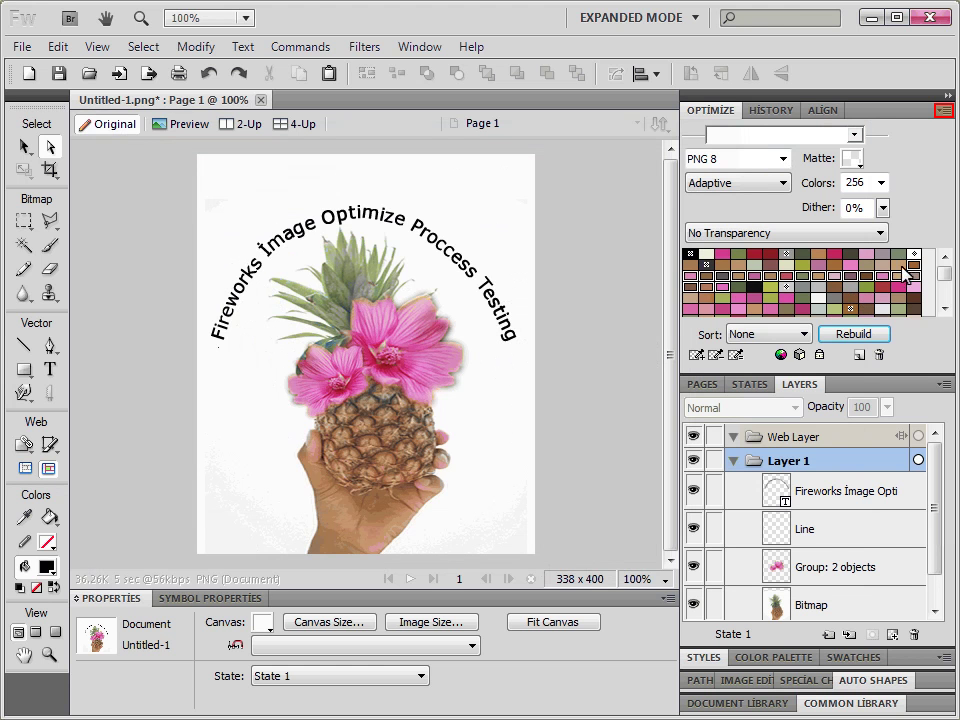
Step: Save the color palette as a color table file named sample in the Belgelerim folder
click(943, 110)
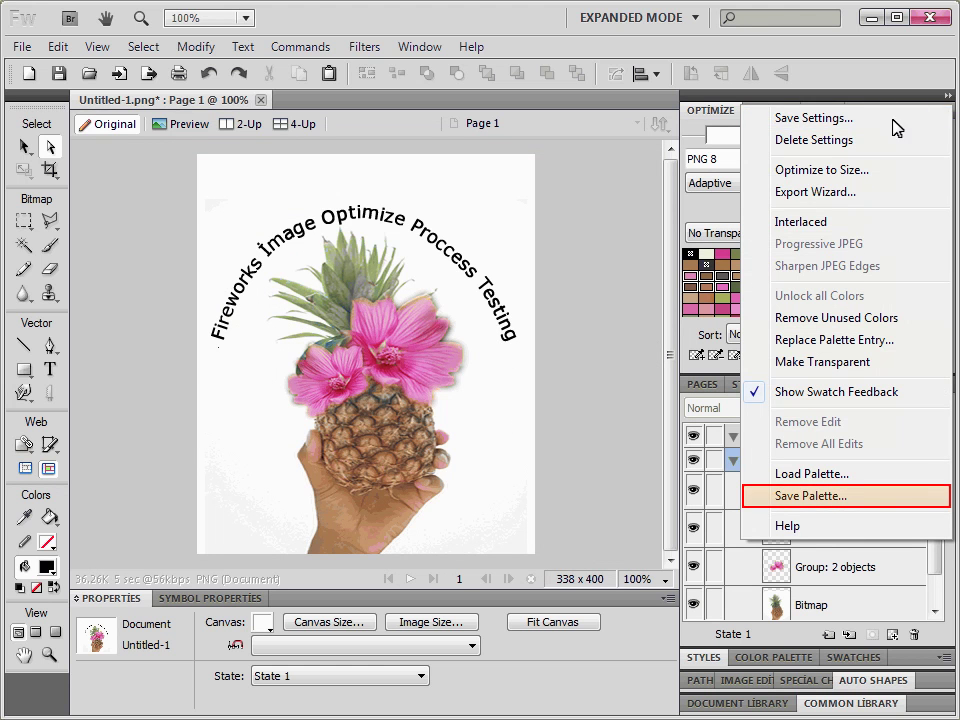
click(812, 496)
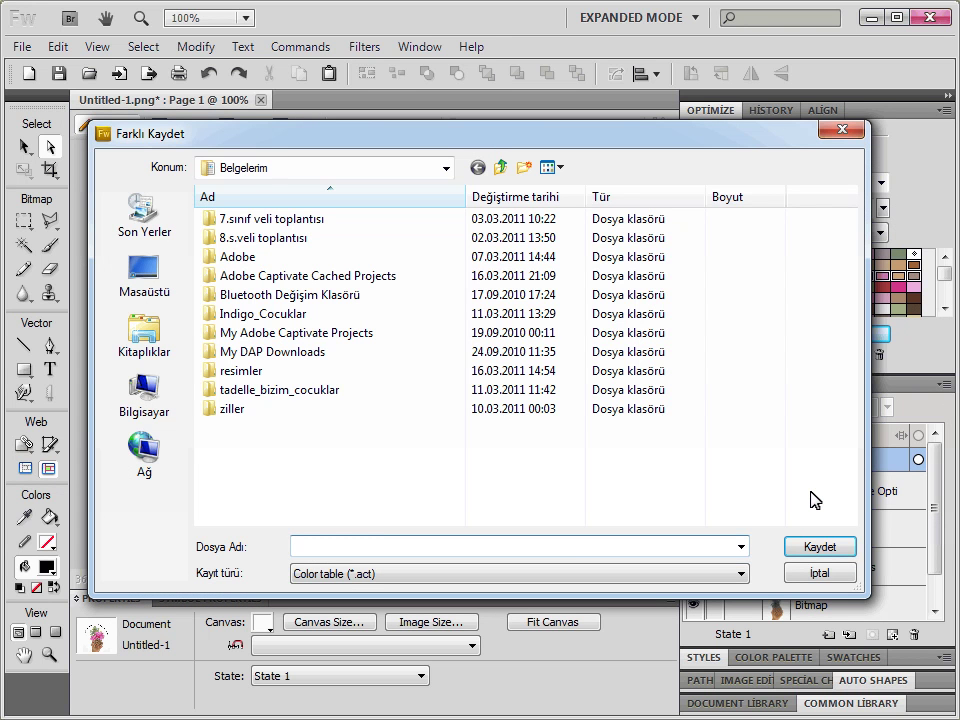
text(sample)
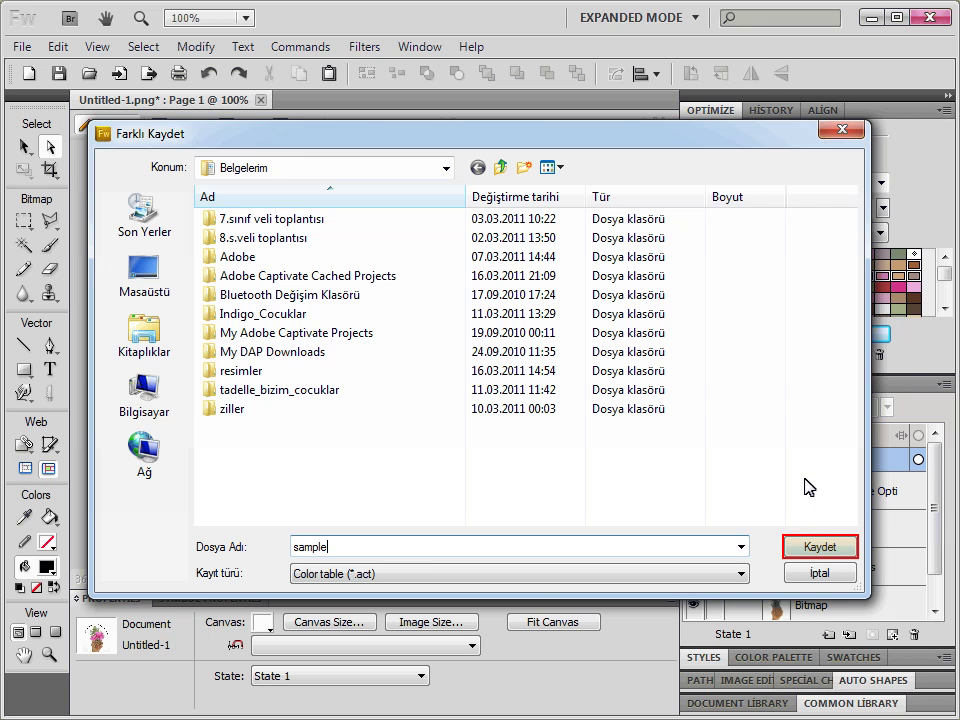
click(816, 548)
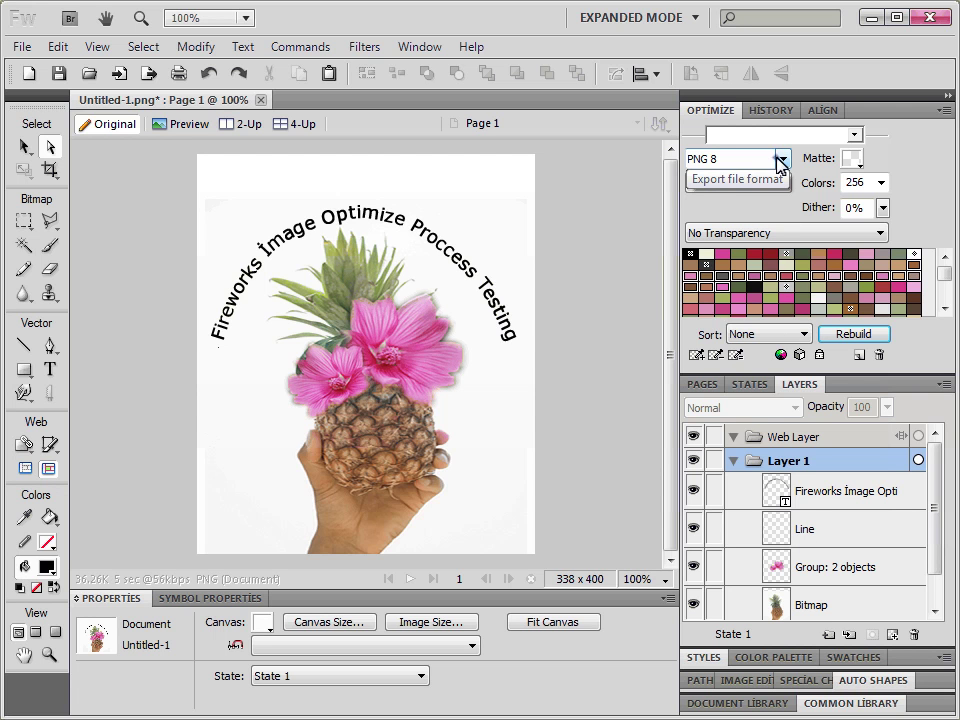
Step: Change the export file format to GIF
click(782, 159)
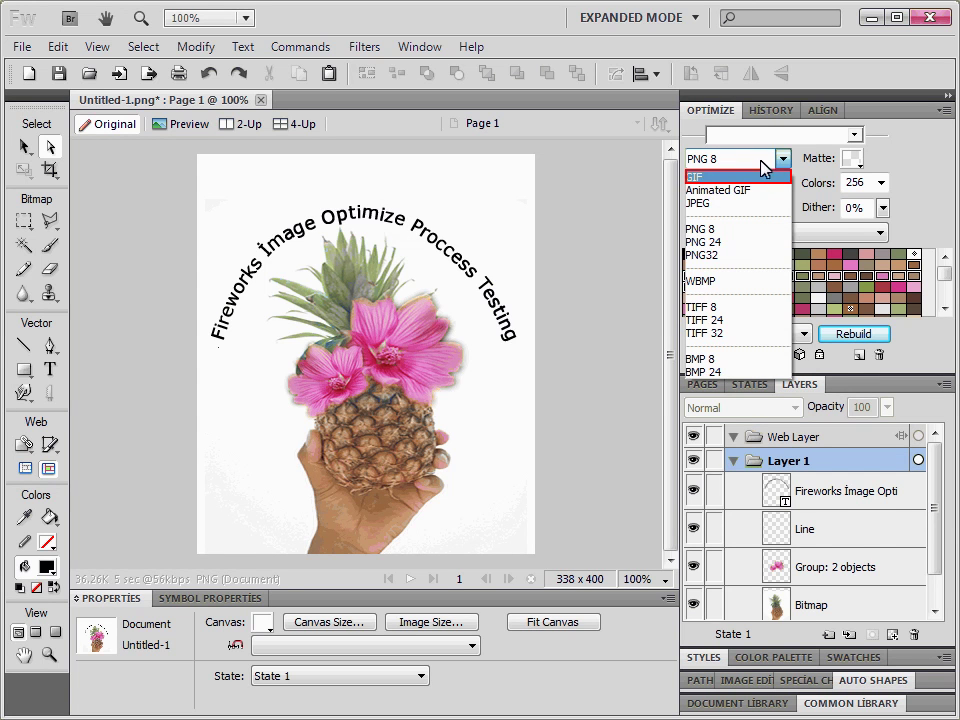
click(759, 177)
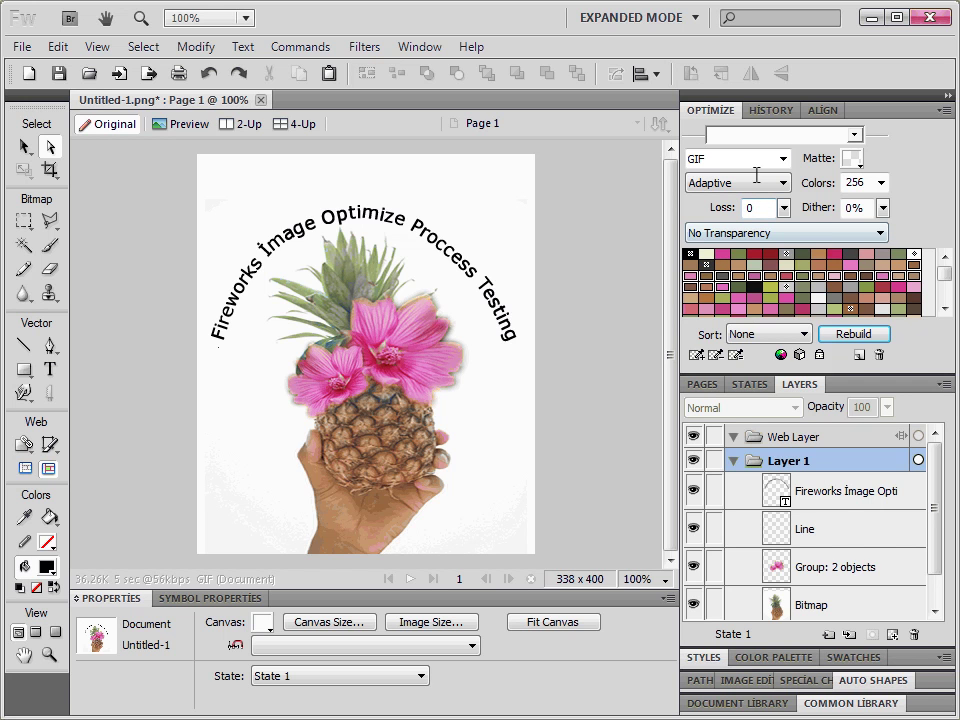
Step: Set the GIF loss to 8 and the transparency type to Index Transparency
double_click(767, 207)
key(BackSpace)
text(8)
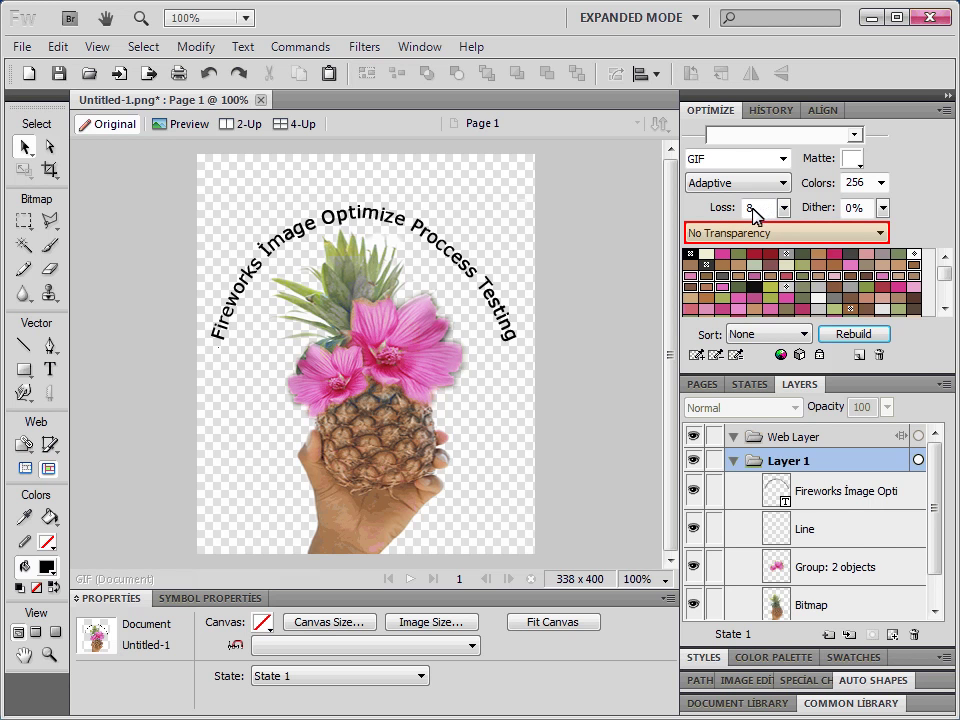
click(741, 236)
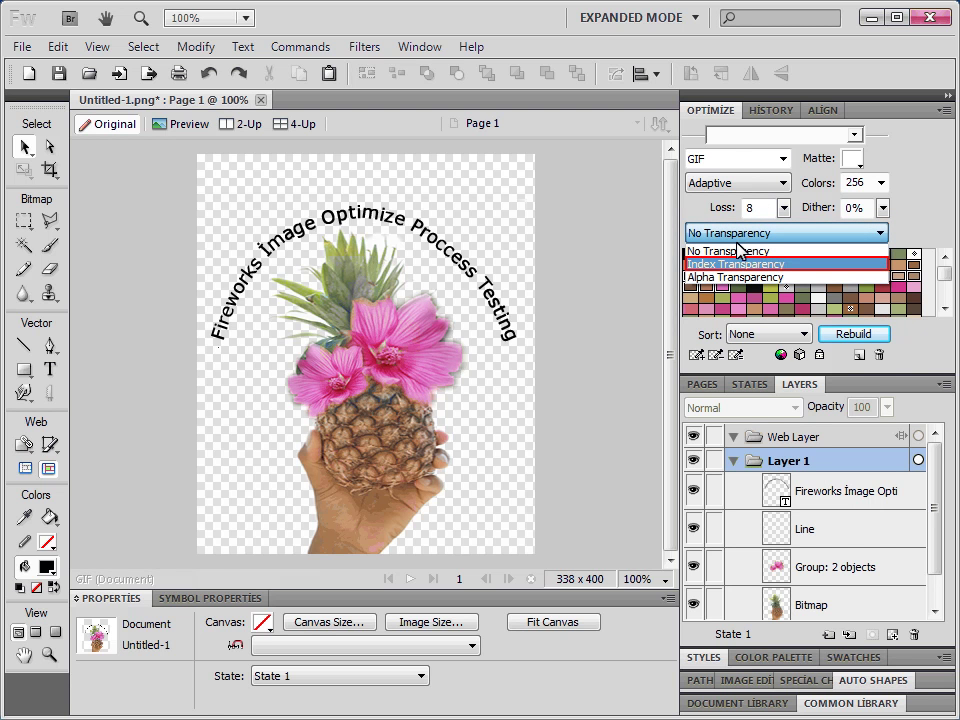
click(738, 264)
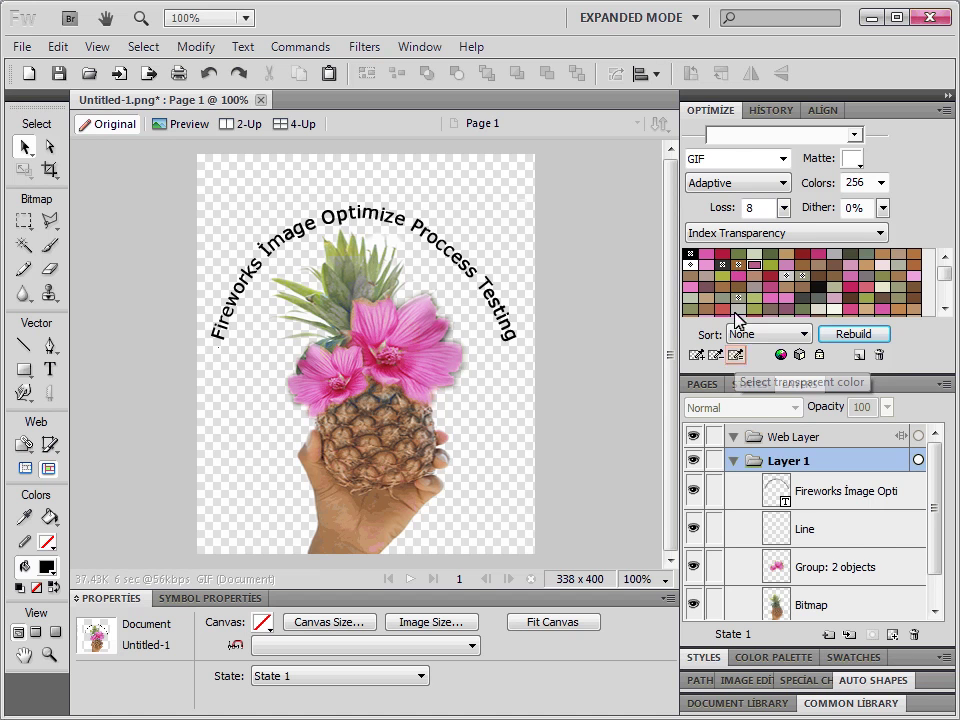
Step: Make the fifth swatch in the palette's second row the transparent color, and add that row's last swatch to the transparency
click(736, 354)
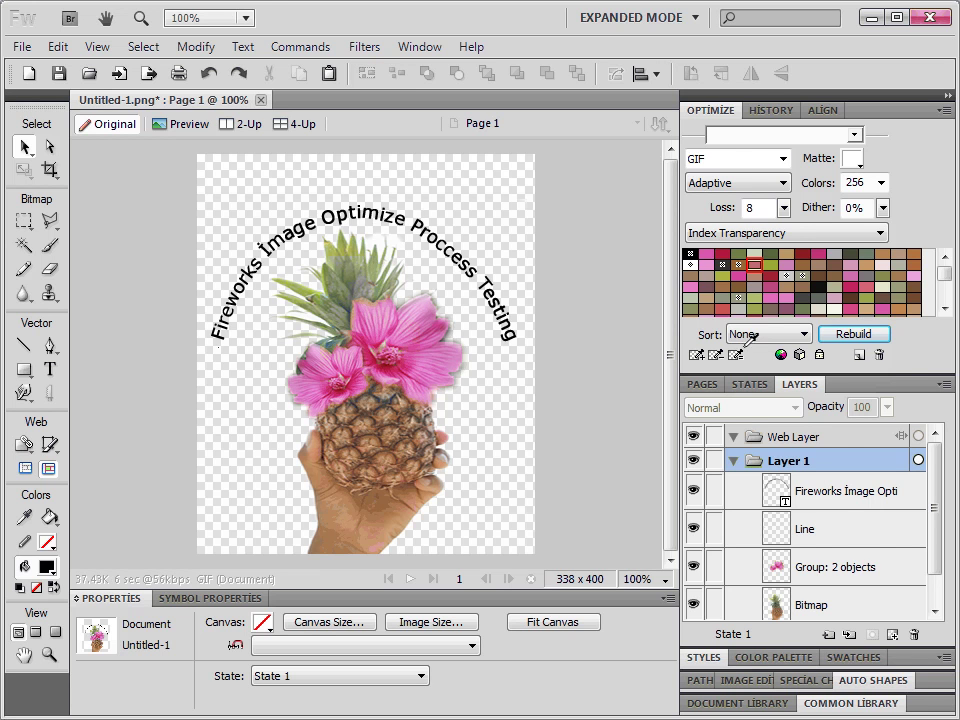
click(755, 265)
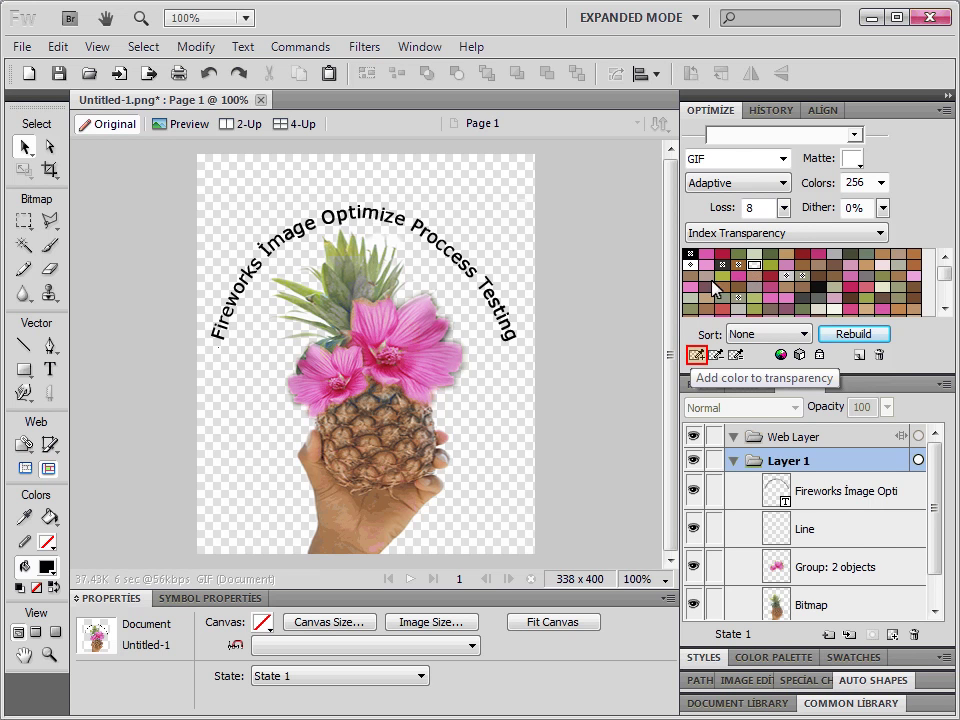
click(695, 354)
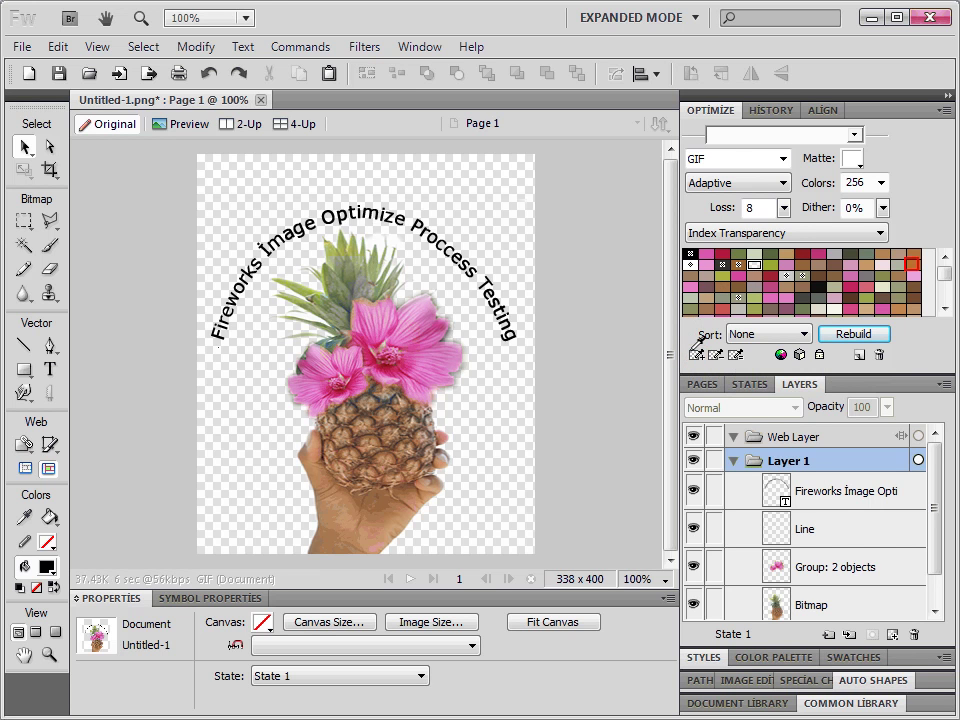
click(913, 264)
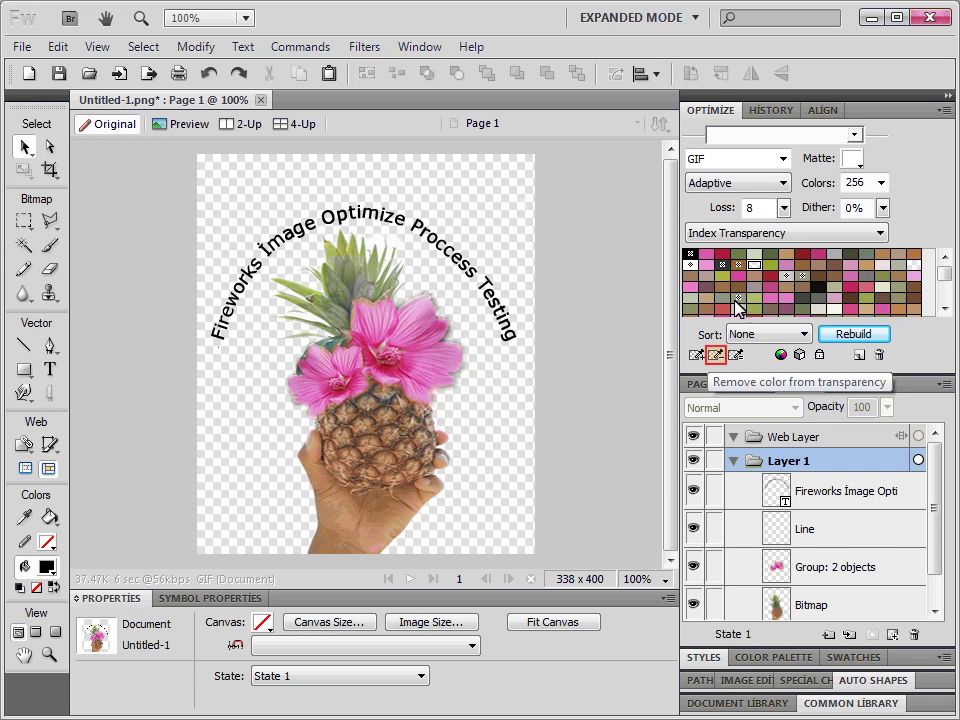
click(716, 353)
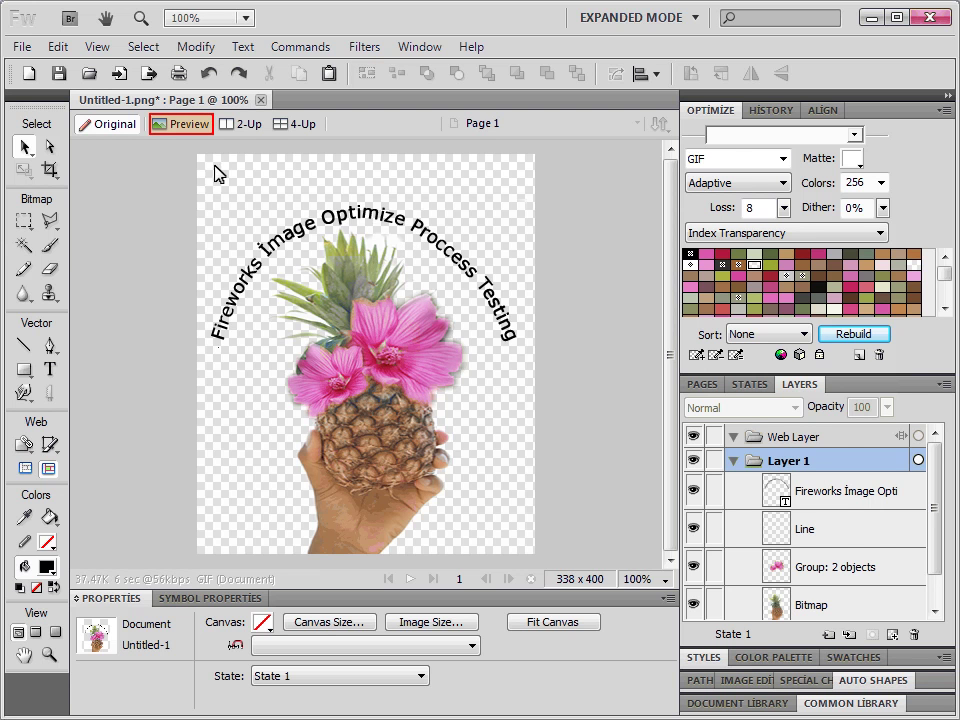
Step: Preview the optimized GIF with its transparent colors, and return to the editable original view
click(201, 127)
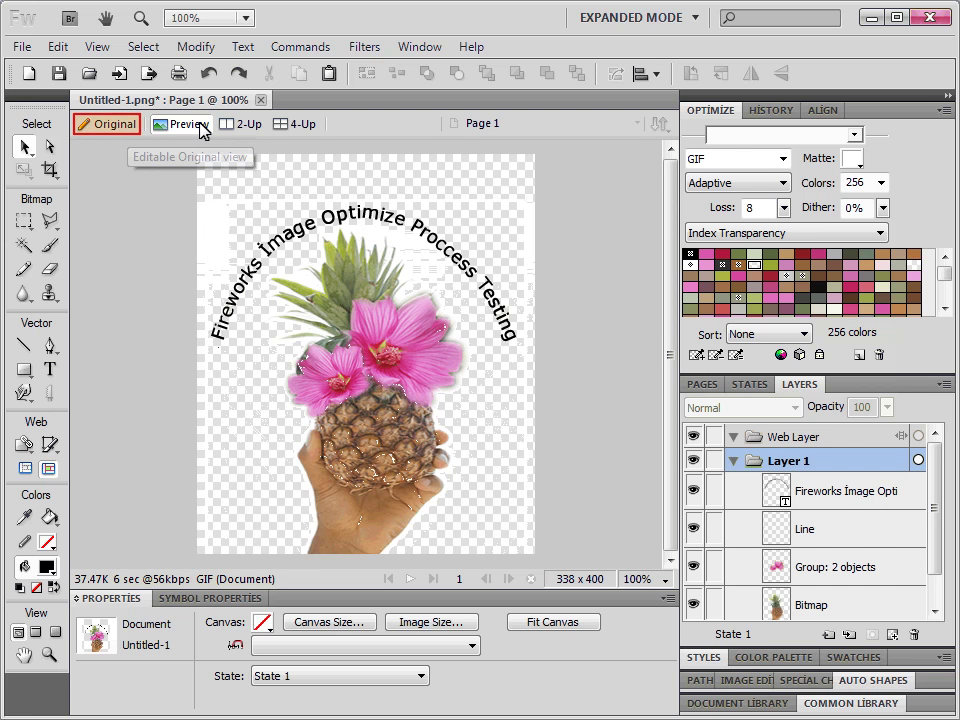
click(128, 131)
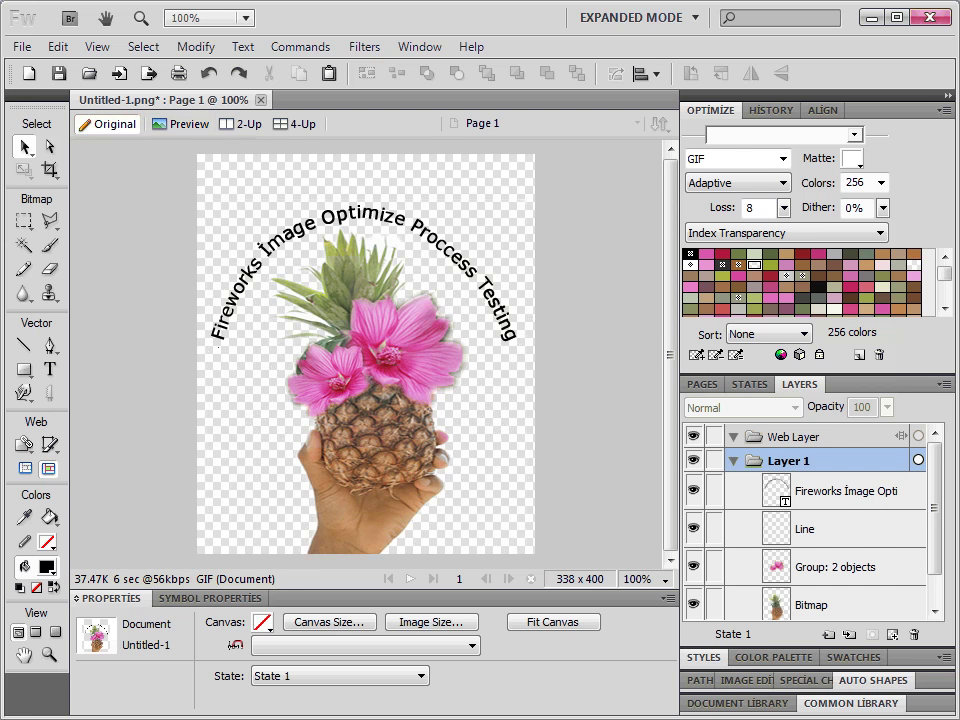